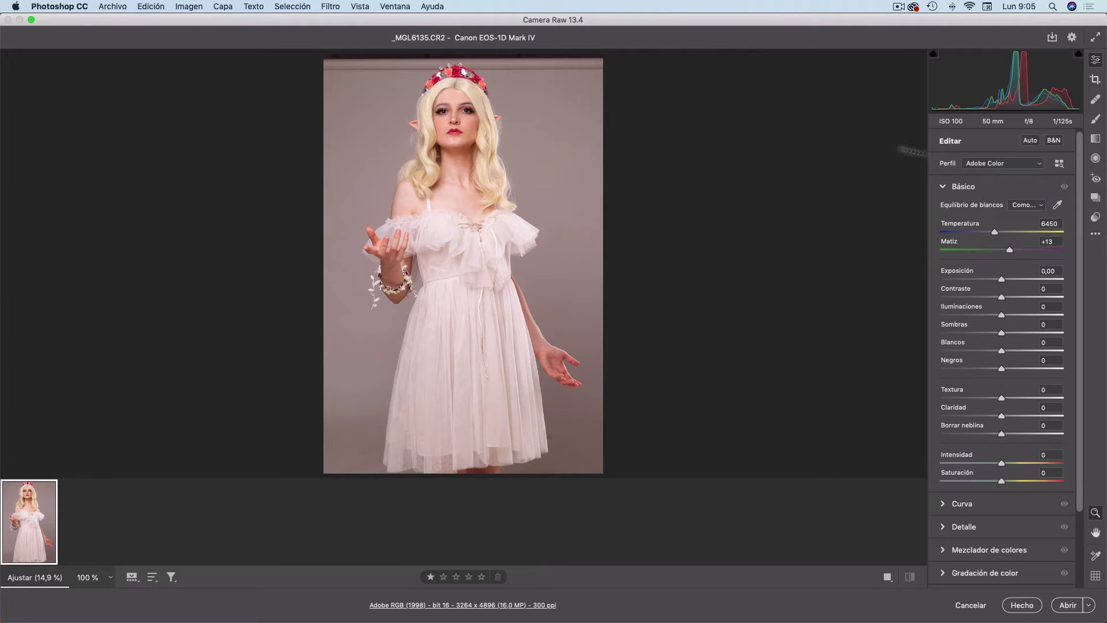
Step: Neutralize the color cast by sampling the white balance near the dress's hem, and compare it with the default settings
left_click(1056, 206)
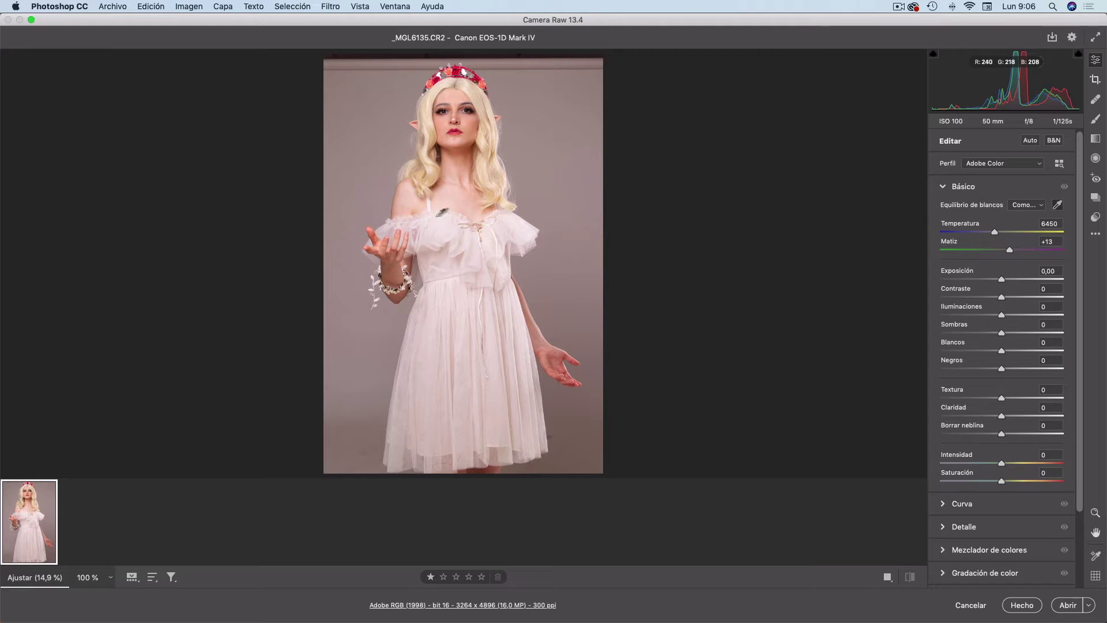
left_click(517, 467)
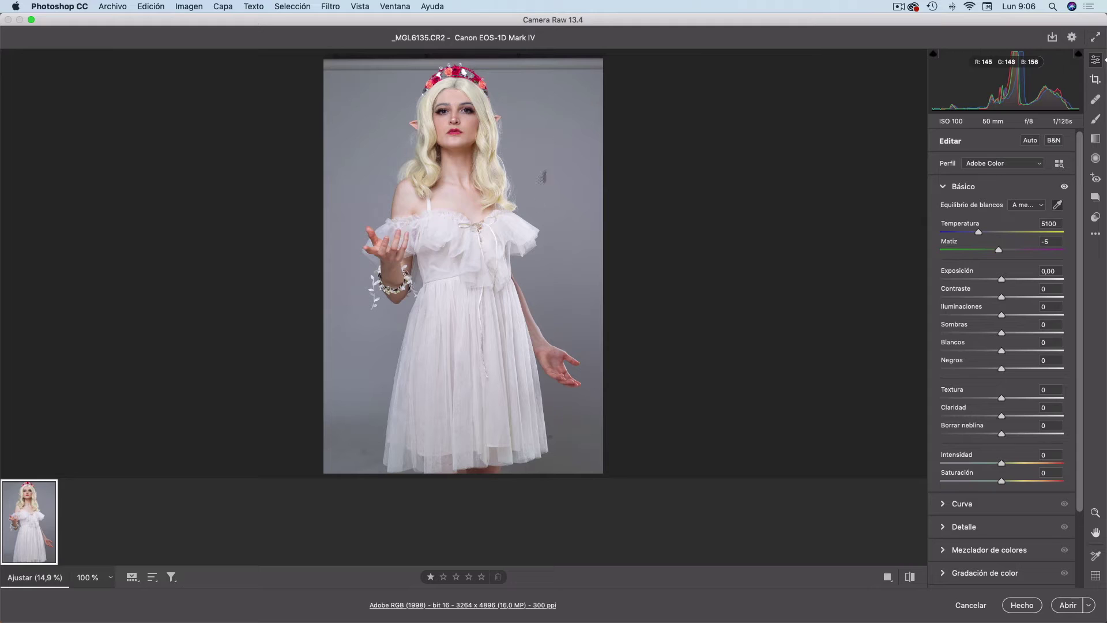
left_click(908, 578)
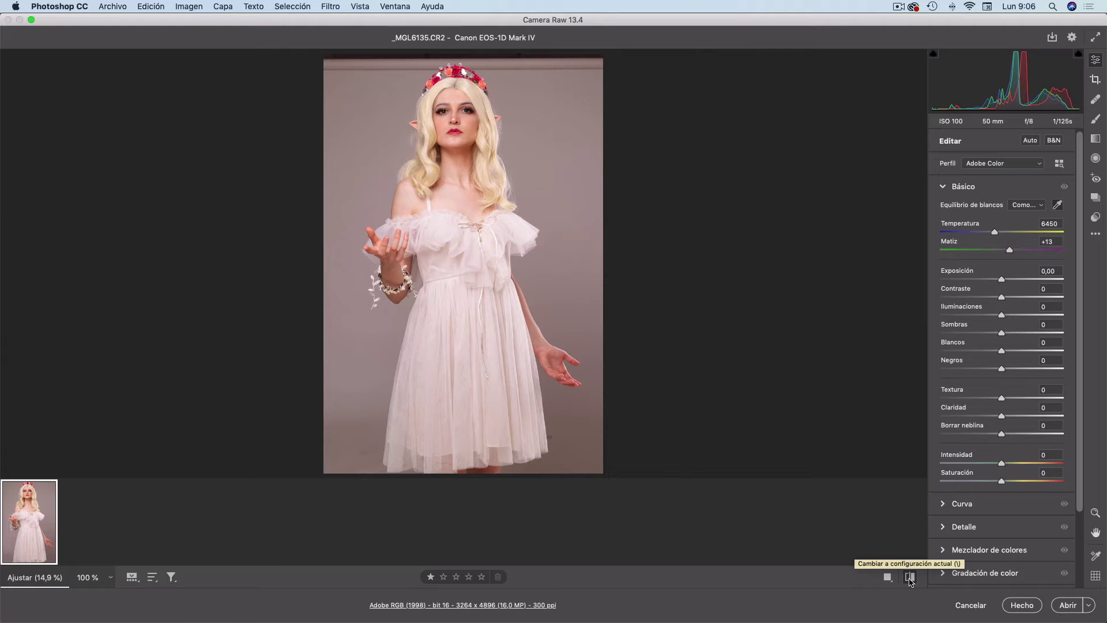
left_click(909, 578)
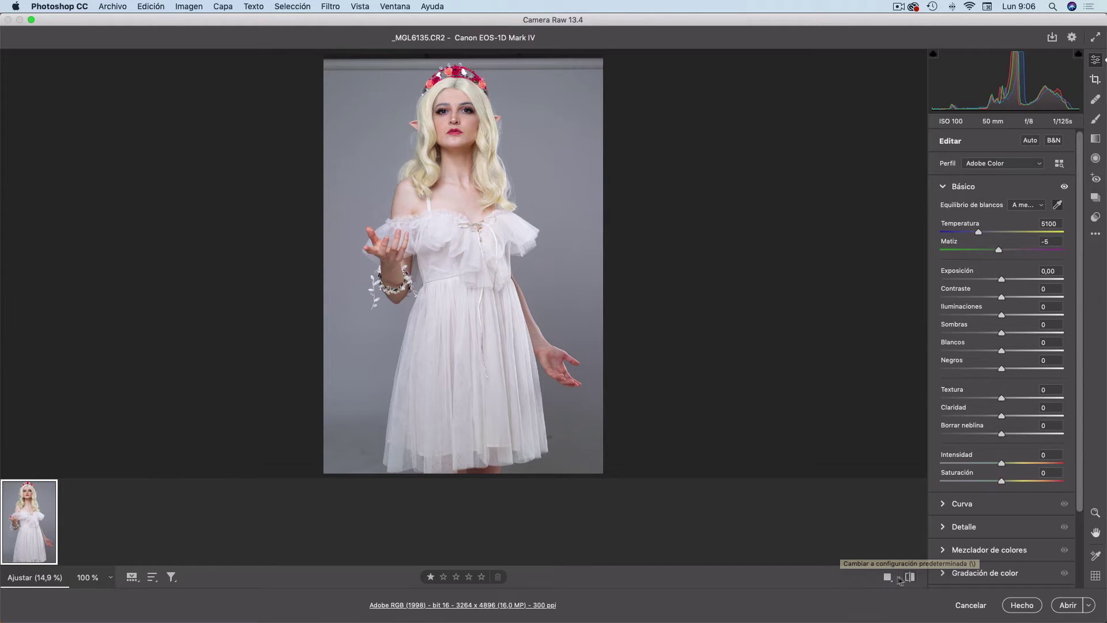
Step: Show the before and after views side by side, with the original white balance as the before state
left_click(887, 576)
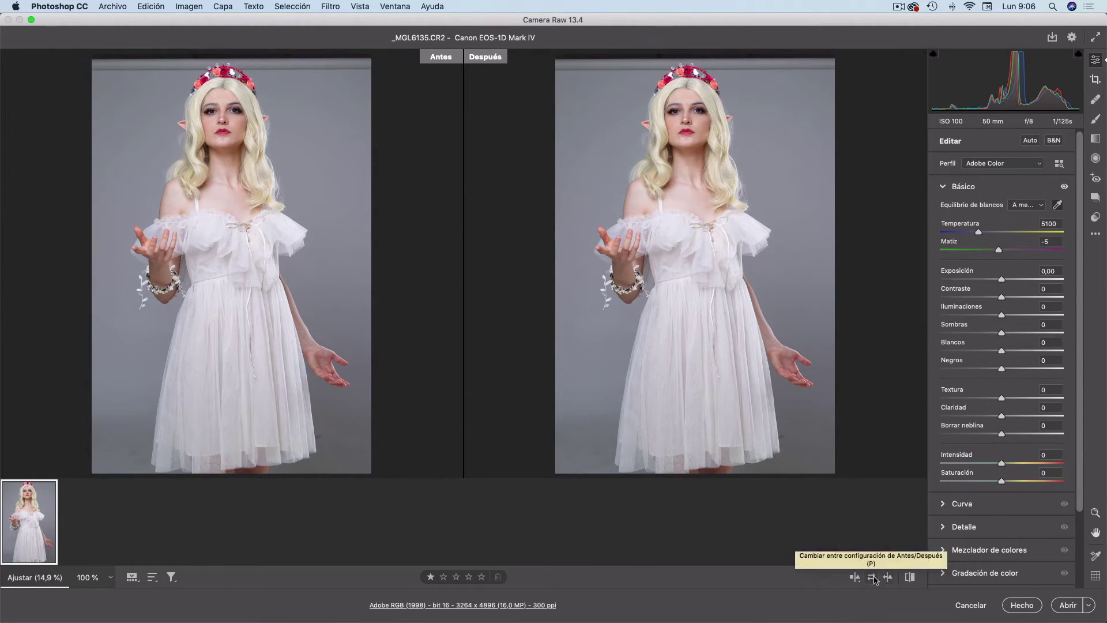
left_click(909, 577)
key("alt+p")
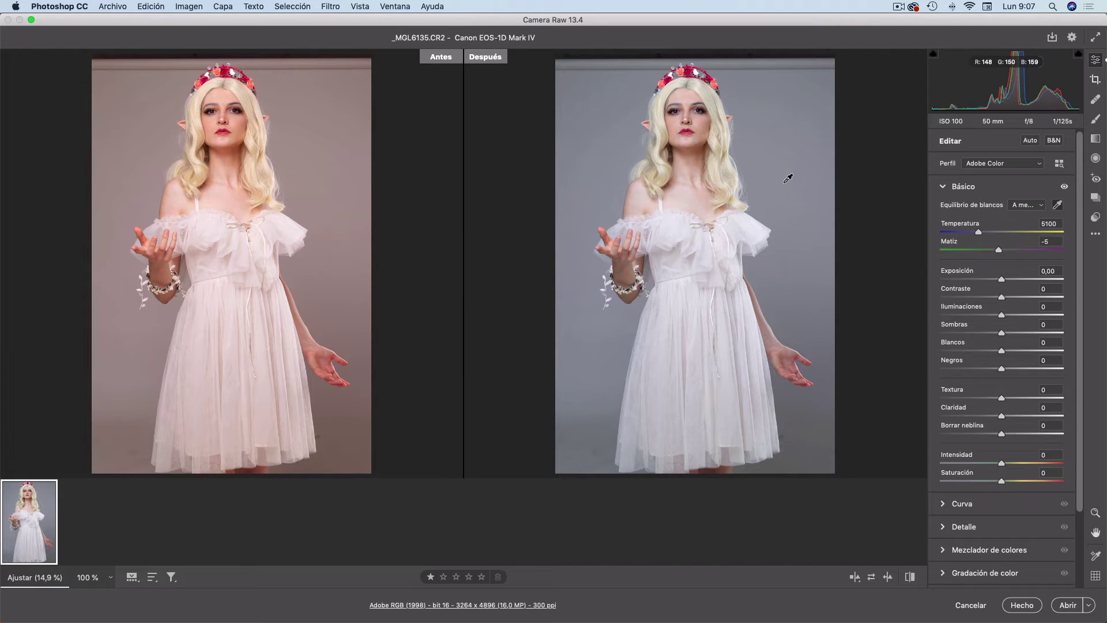
key("z")
key("i")
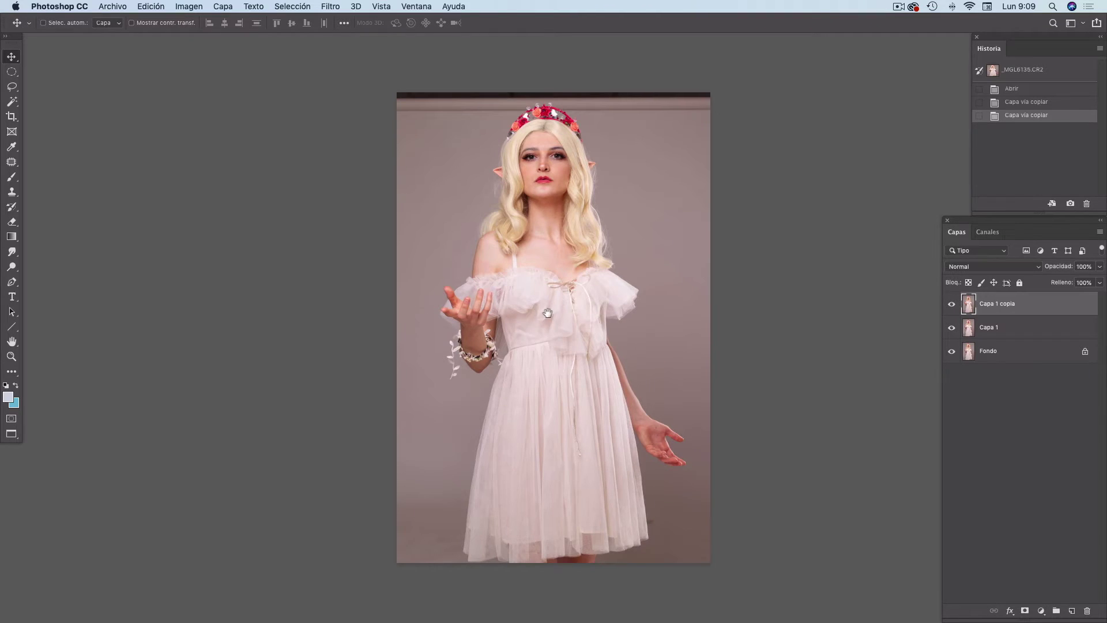
Step: Add a Curves adjustment layer above Capa 1 copia and place its properties closer to the photo
left_click_drag(545, 312, 523, 305)
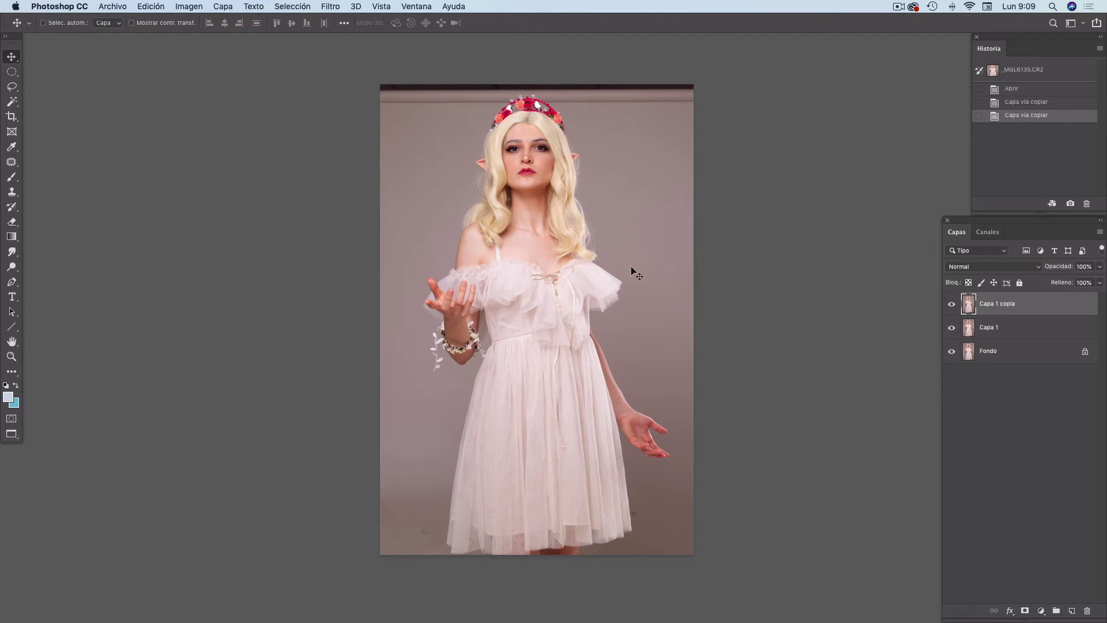
left_click(1041, 611)
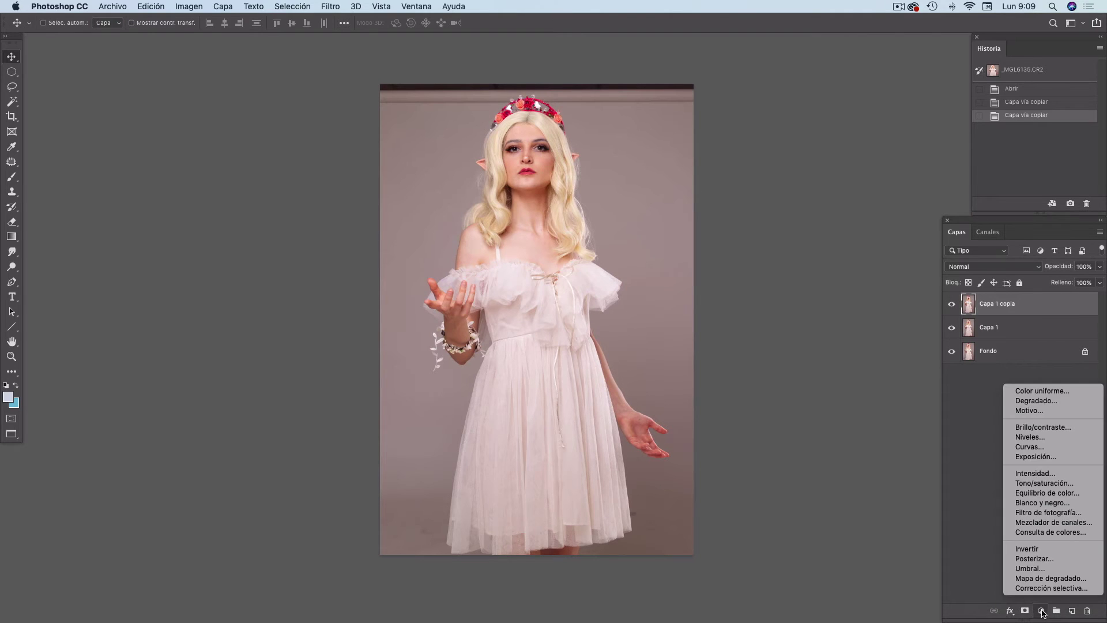
left_click(1029, 447)
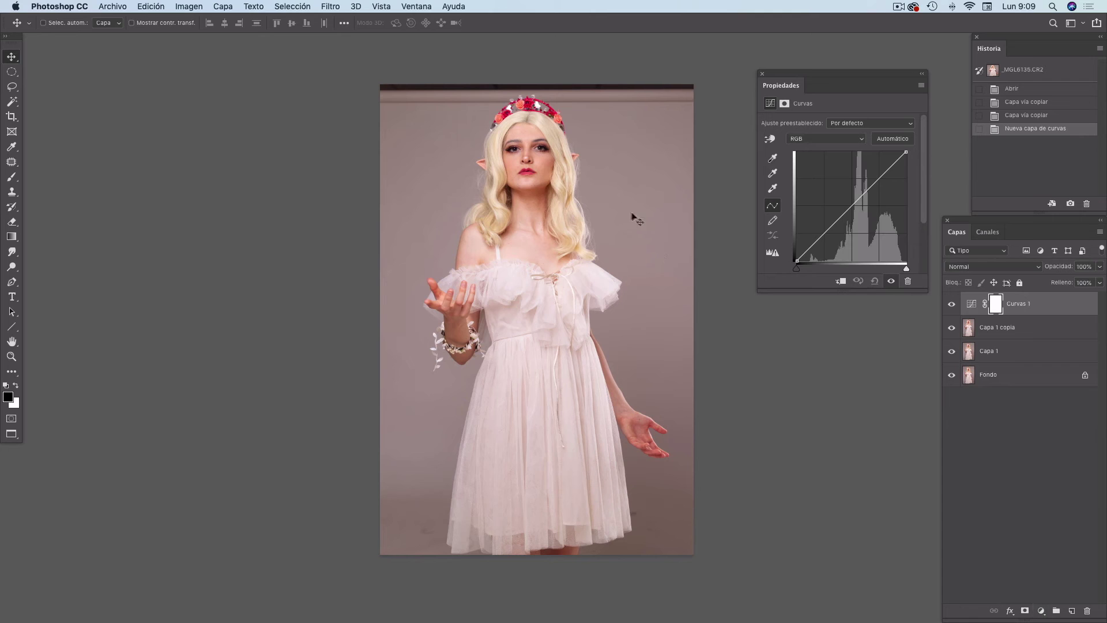
left_click_drag(841, 76, 807, 103)
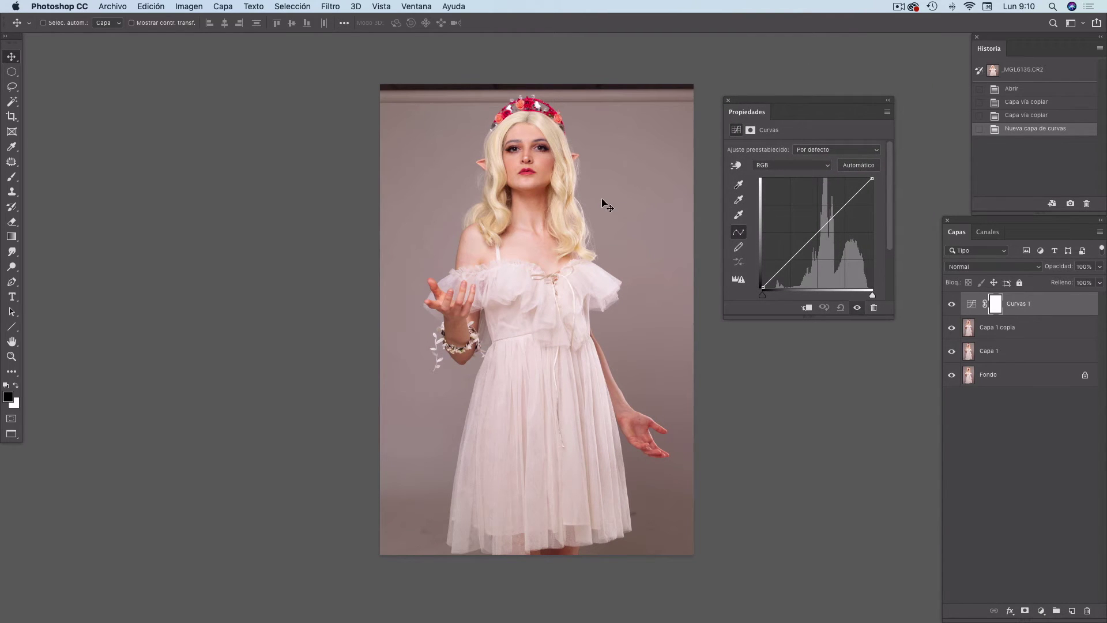
scroll(617, 193, "down", 2)
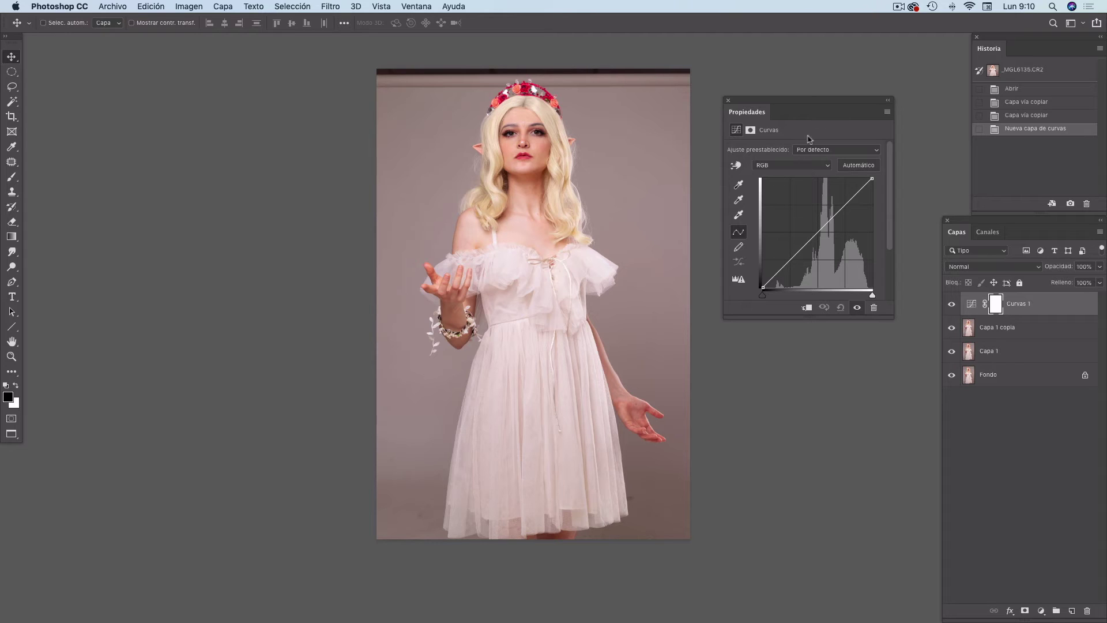
Step: Try neutralizing the color cast with the Curves gray-point sampler near the dress's hem, and undo the change
left_click(738, 201)
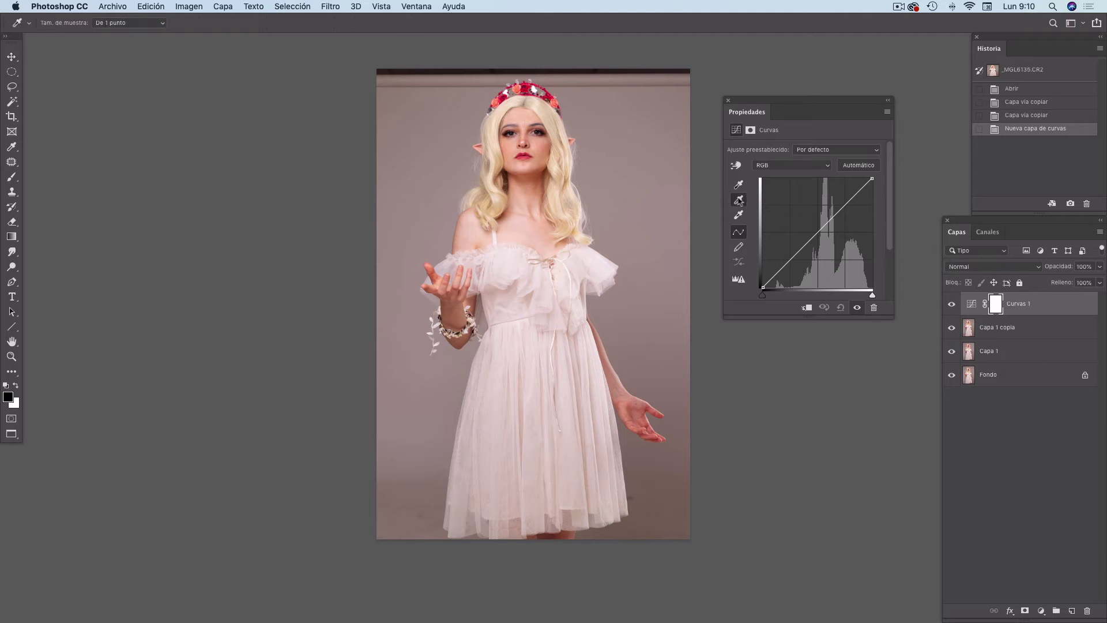
left_click(587, 532)
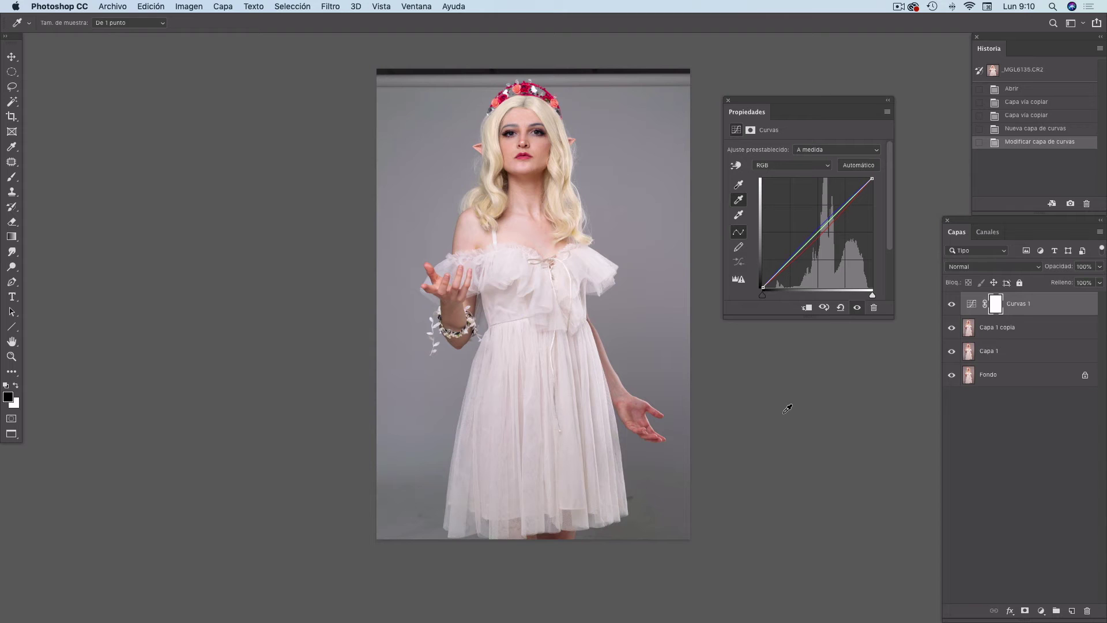
key("super+z")
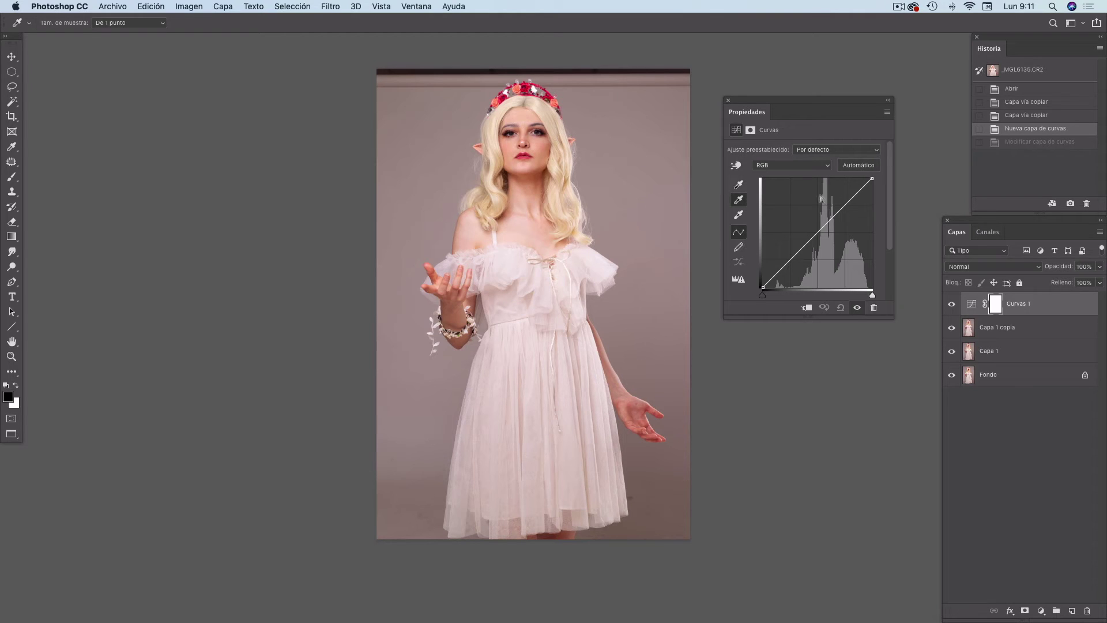
left_click(740, 200)
left_click_drag(618, 216, 608, 214)
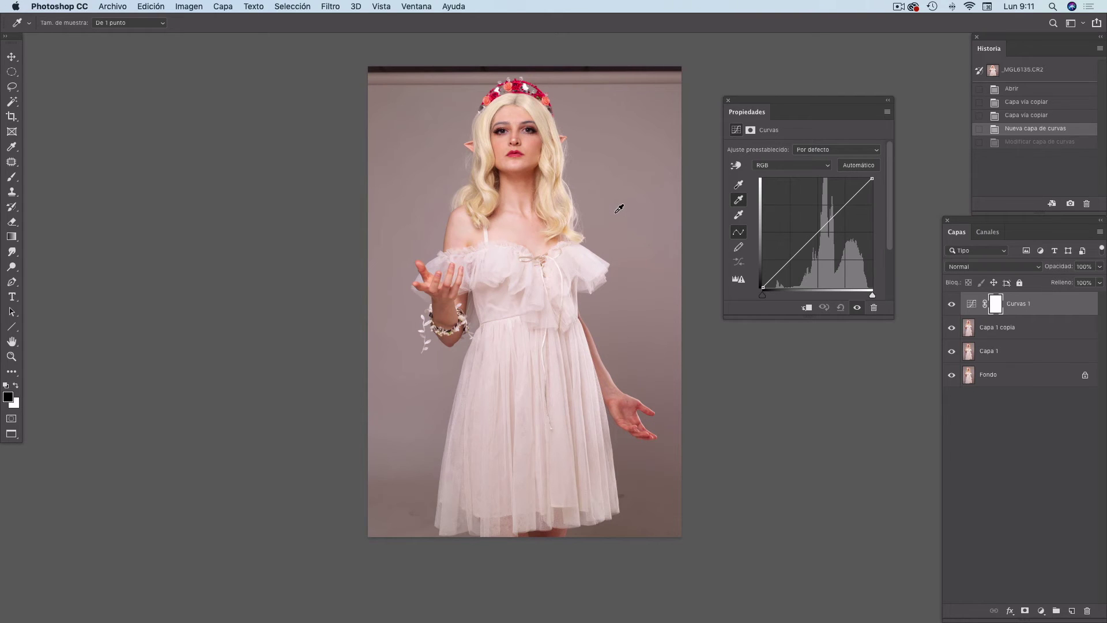
Step: Switch the Curves adjustment to the Rojo channel and raise the curve's midpoint to strengthen the reds
left_click(828, 168)
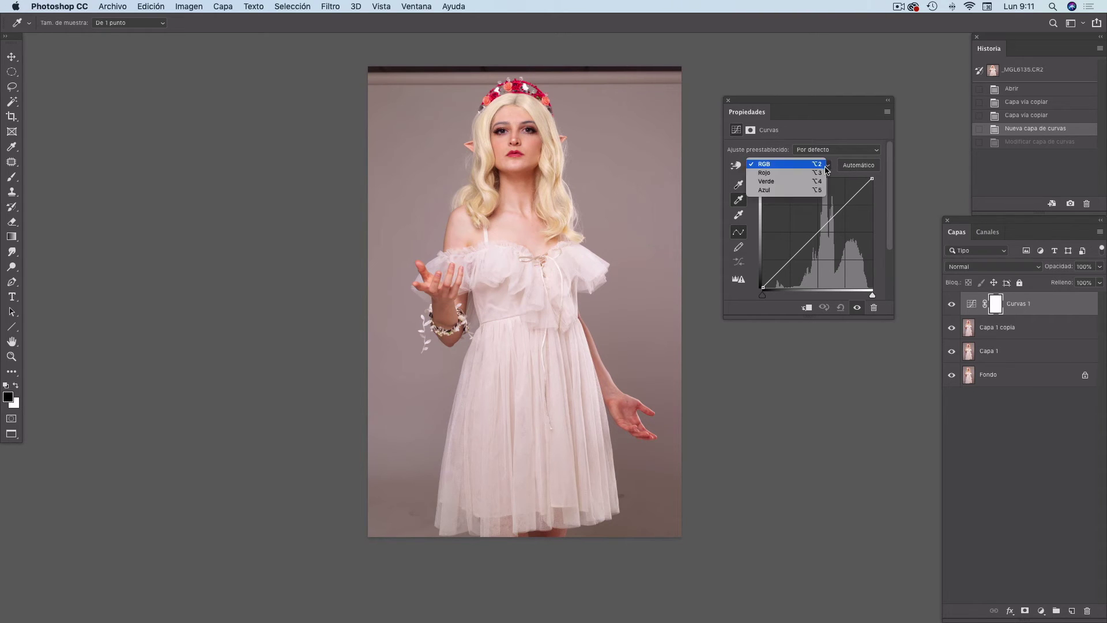
left_click(782, 174)
left_click(778, 167)
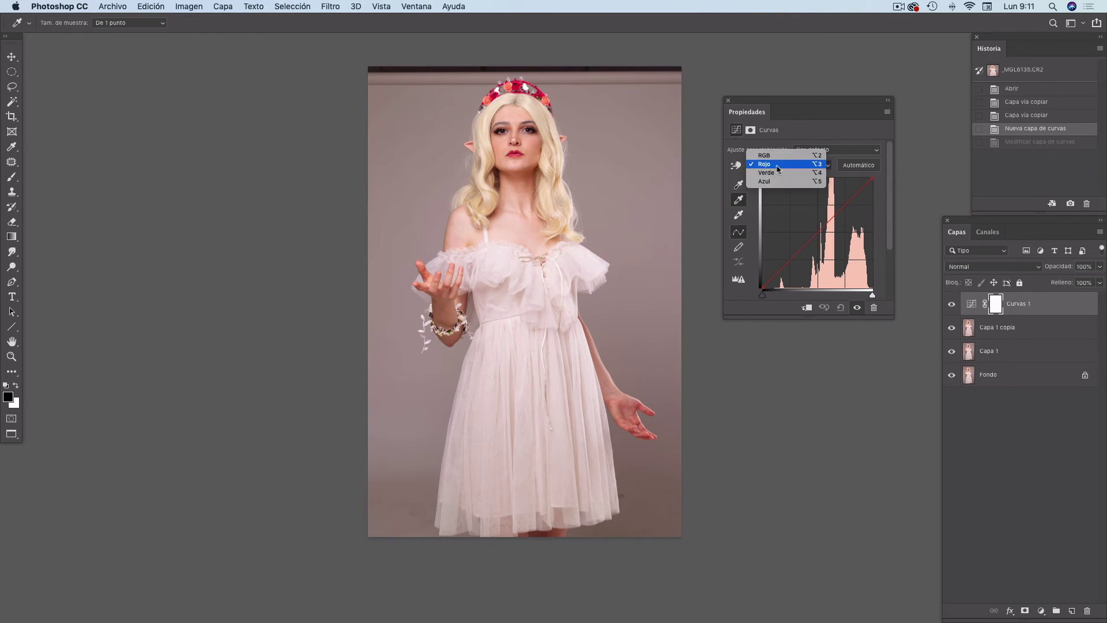
left_click(777, 168)
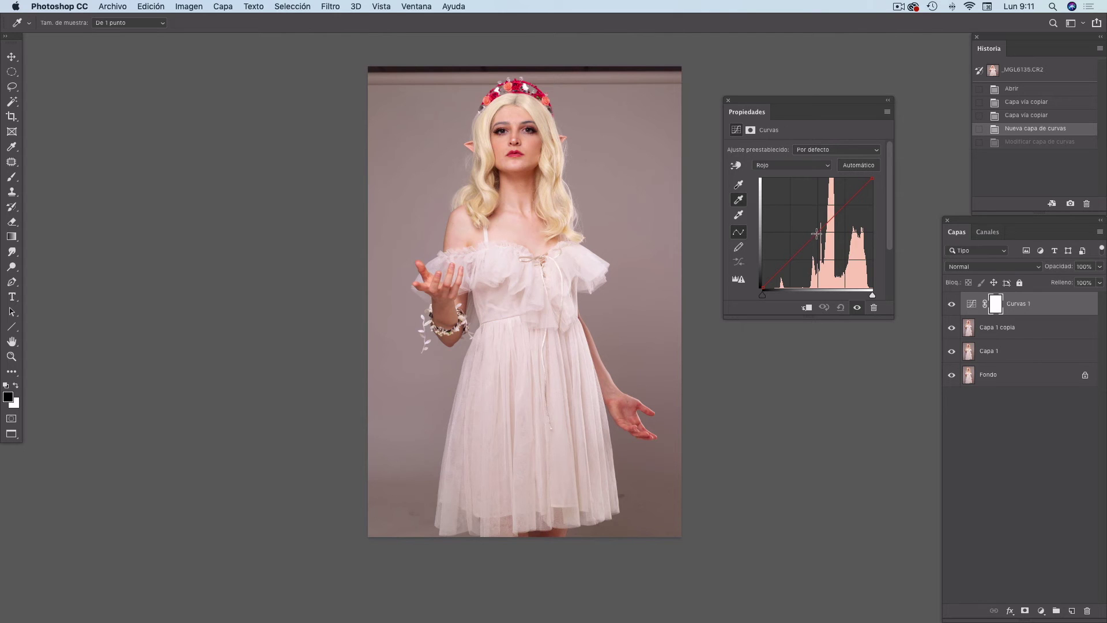
left_click_drag(815, 233, 905, 230)
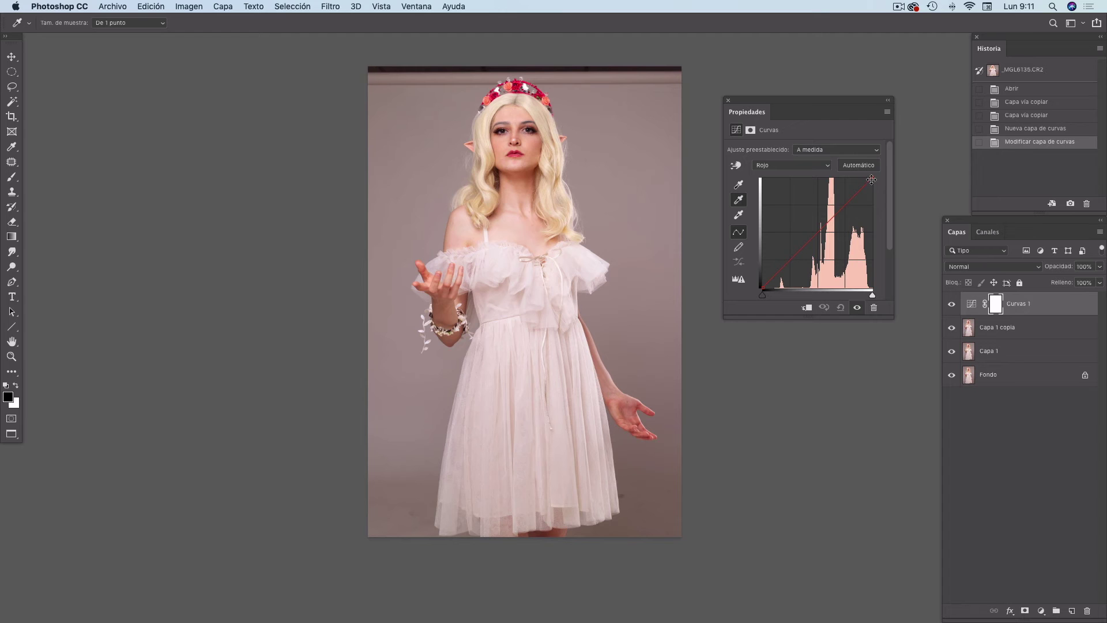
mouse_move(871, 179)
left_mouse_down()
mouse_move(878, 187)
mouse_move(871, 179)
left_mouse_up()
left_click_drag(816, 232, 812, 222)
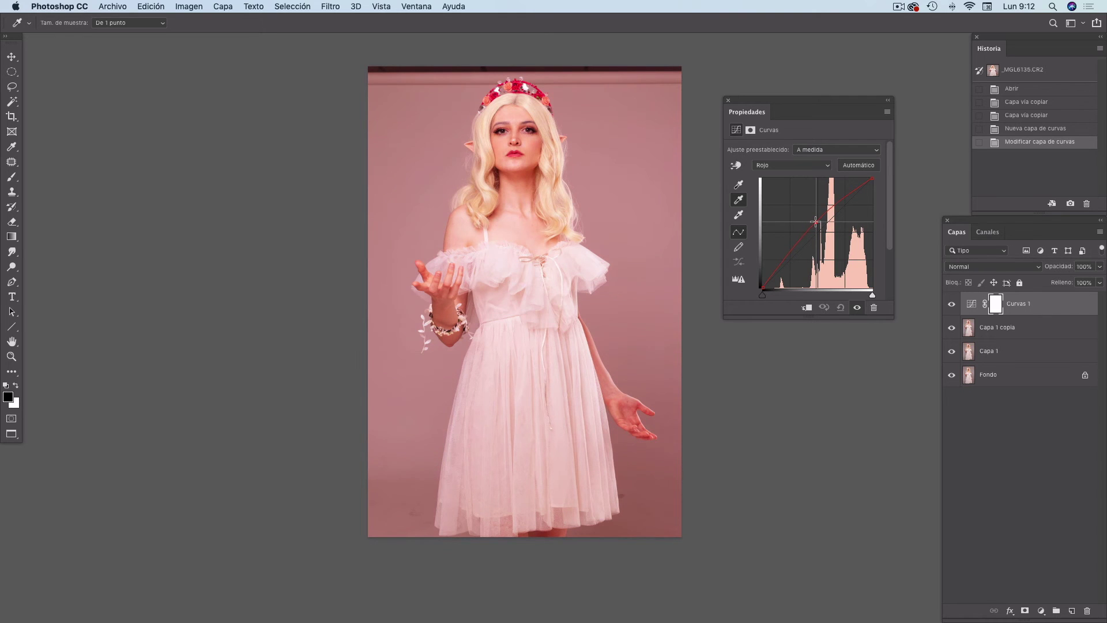
Step: Lower the Rojo curve's midpoint slightly below the diagonal to remove the reddish cast from the backdrop
mouse_move(815, 222)
left_mouse_down()
mouse_move(822, 247)
mouse_move(816, 234)
left_mouse_up()
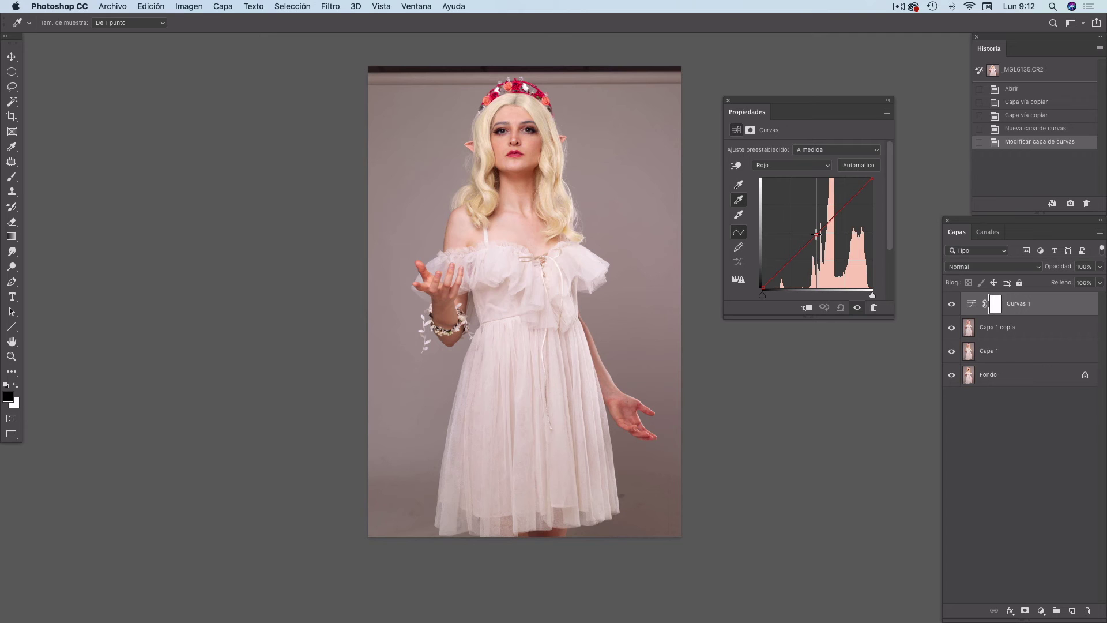
left_click_drag(816, 235, 818, 237)
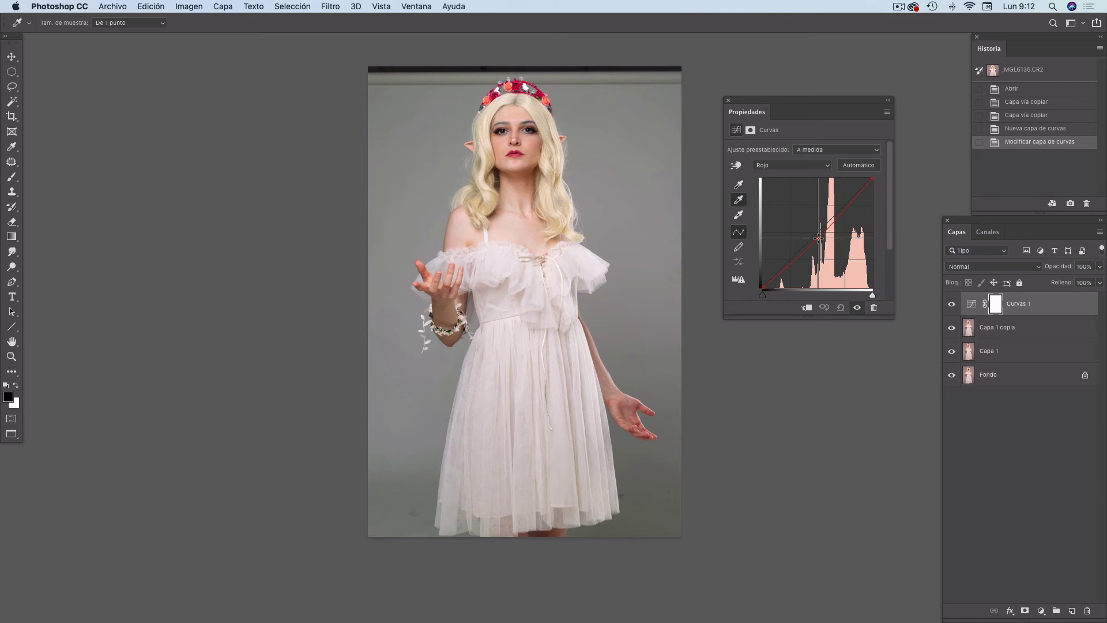
left_click_drag(818, 239, 818, 237)
left_click_drag(818, 237, 818, 237)
Step: Compare the photo with and without the red-channel correction by toggling the Curvas 1 layer's visibility
left_click(951, 306)
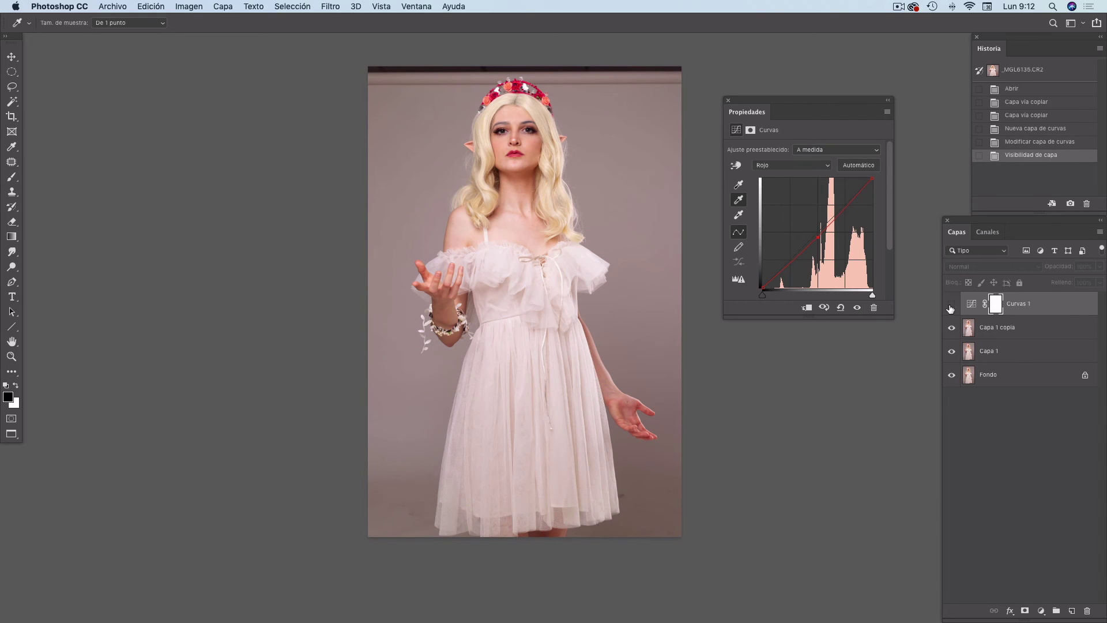
left_click(951, 306)
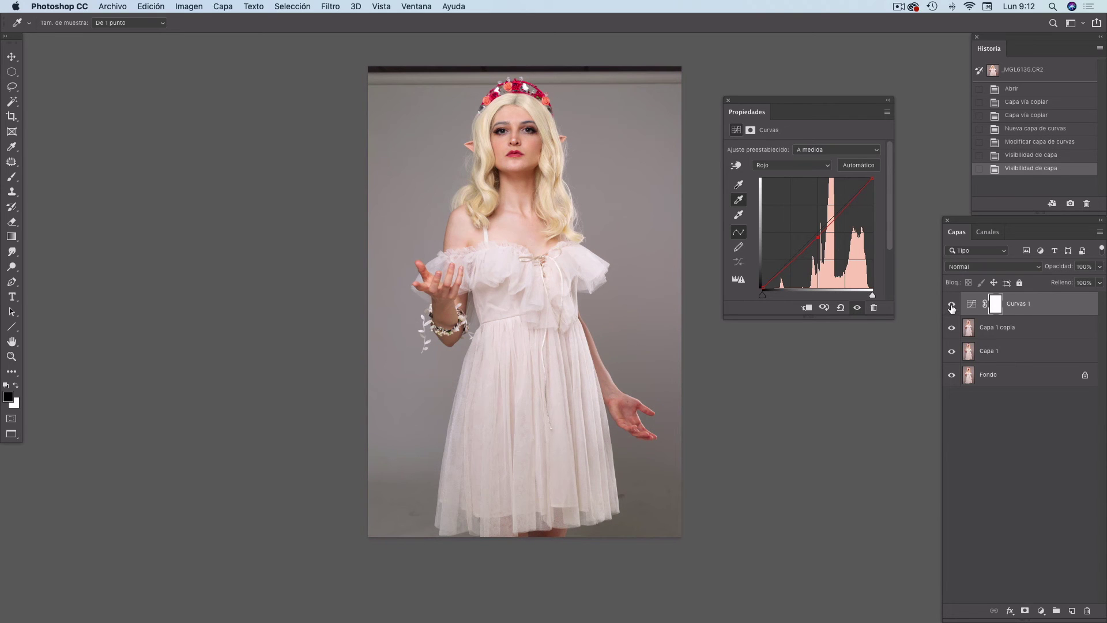
left_click(951, 306)
left_click(951, 305)
left_click(951, 306)
left_click(951, 305)
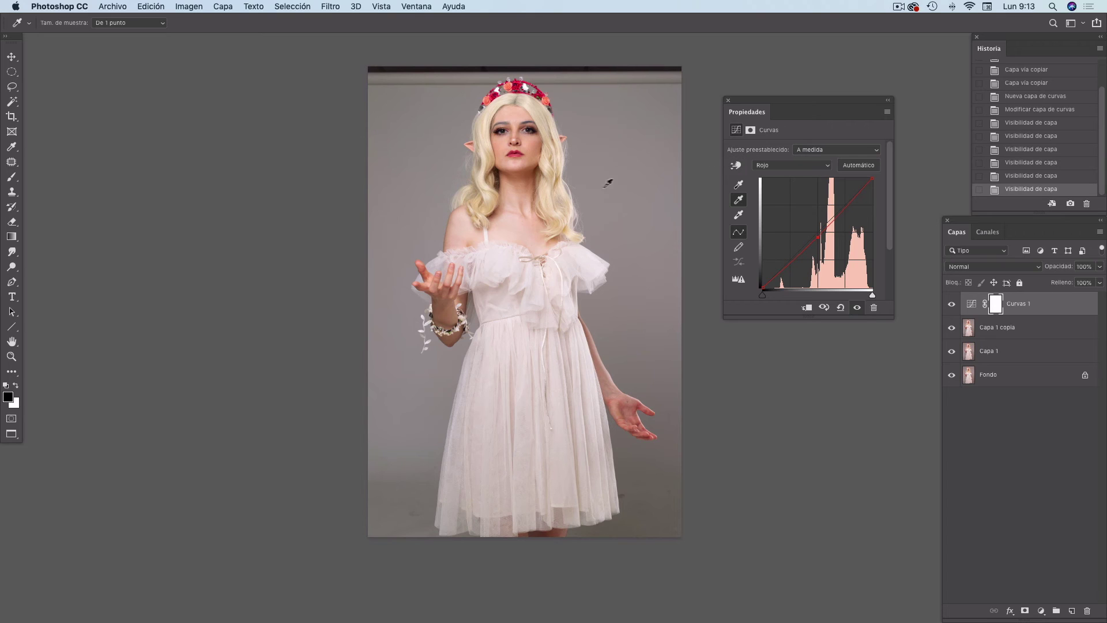
Step: Switch the Curves adjustment to the Azul channel and raise the curve's midpoint slightly to reduce the yellow tint
left_click(826, 167)
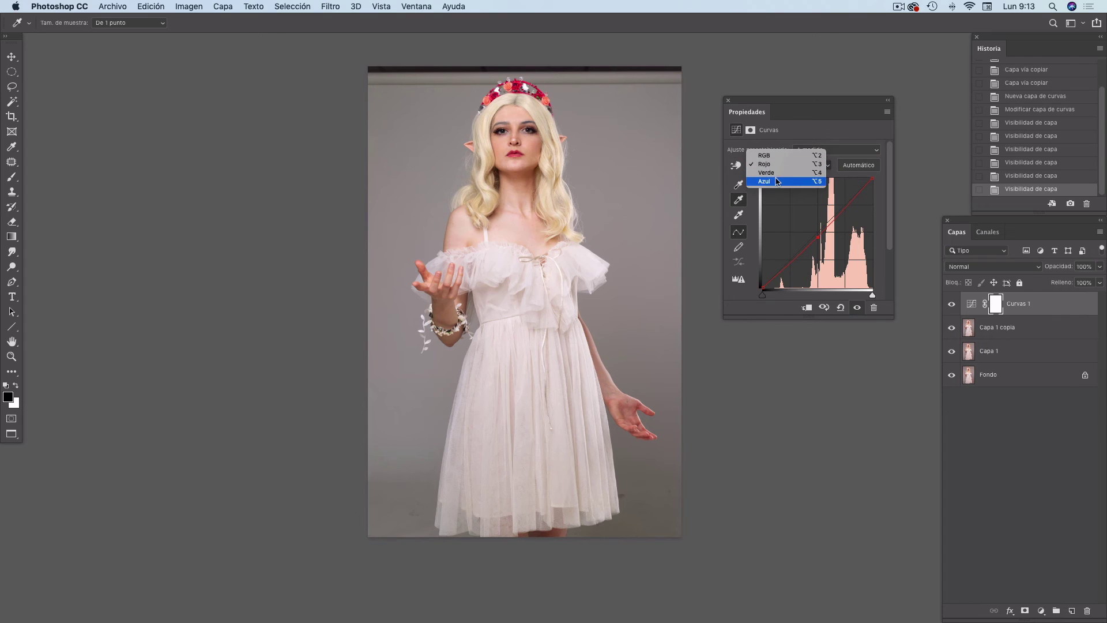
key("Return")
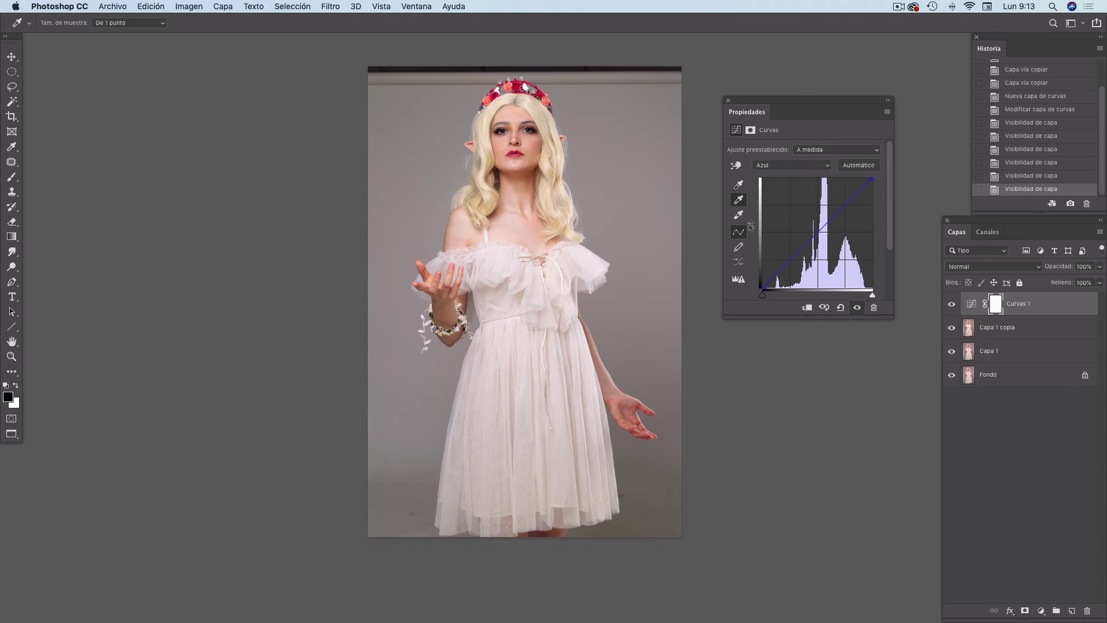
left_click(815, 235)
mouse_move(815, 232)
left_mouse_down()
mouse_move(817, 219)
mouse_move(816, 248)
mouse_move(817, 234)
left_mouse_up()
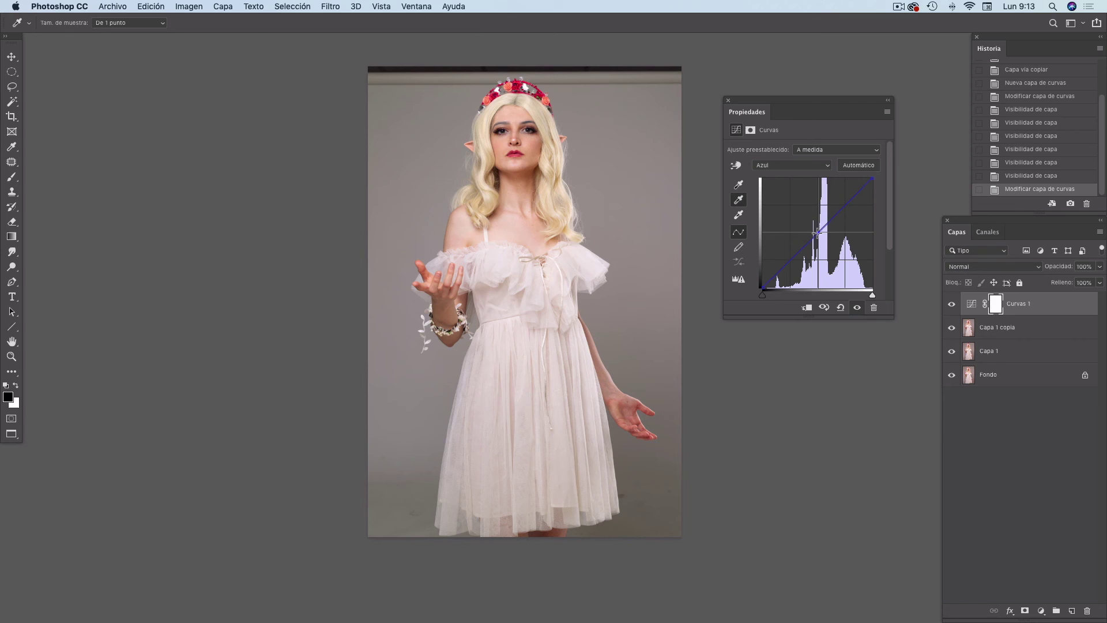
left_click_drag(815, 233, 815, 230)
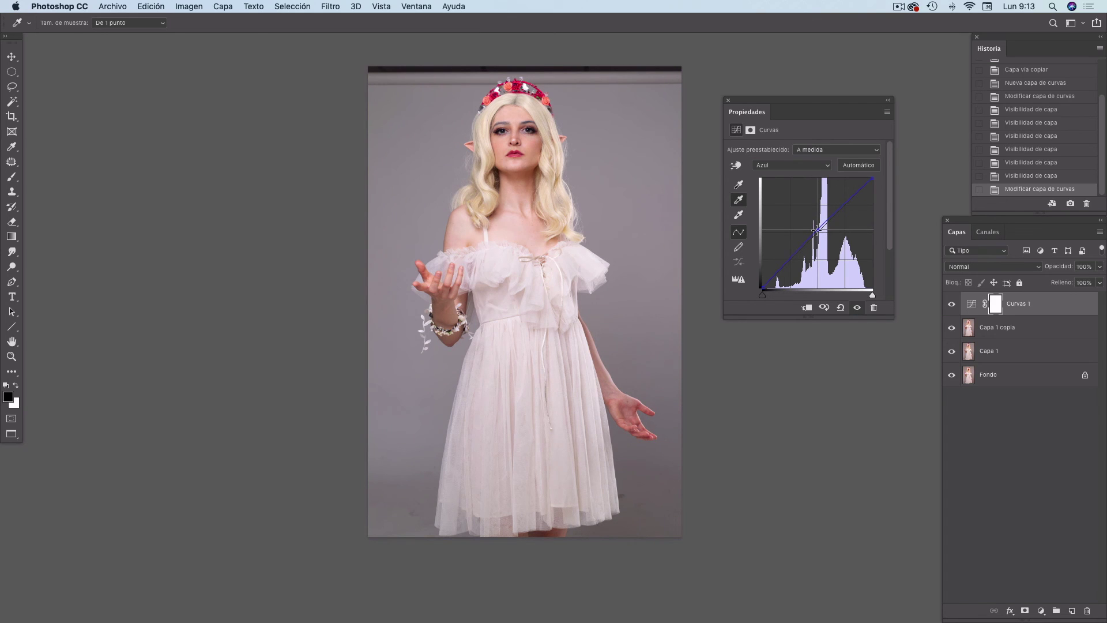
left_click_drag(815, 229, 818, 228)
left_click_drag(818, 230, 818, 230)
Step: Fine-tune the midpoint of the Verde channel curve to balance the grey backdrop, and close the Curves properties
left_click(804, 167)
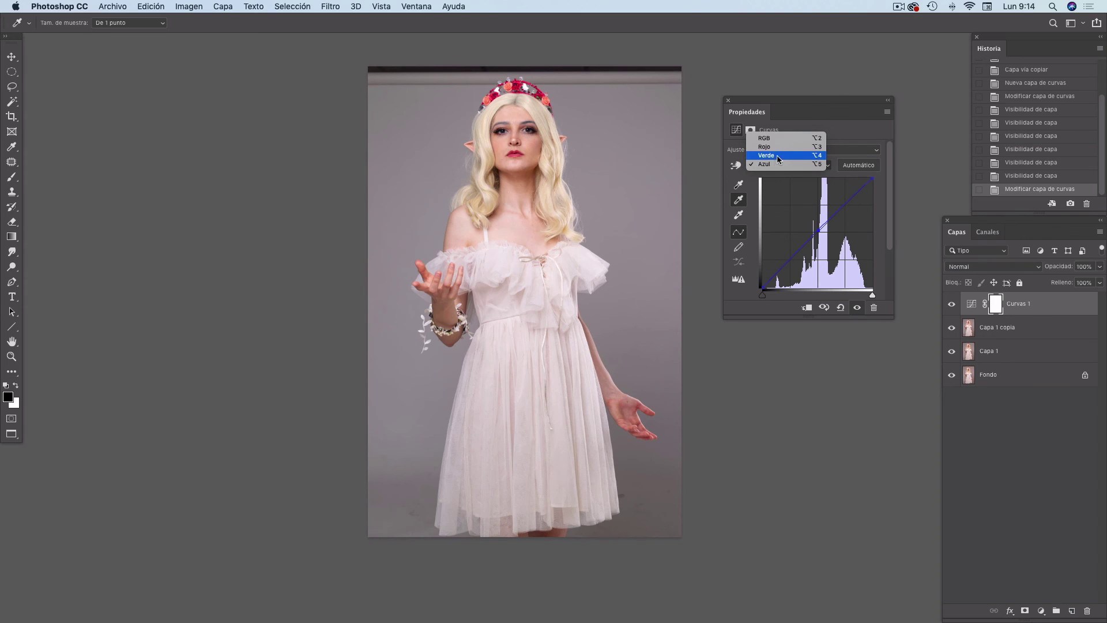
left_click(781, 155)
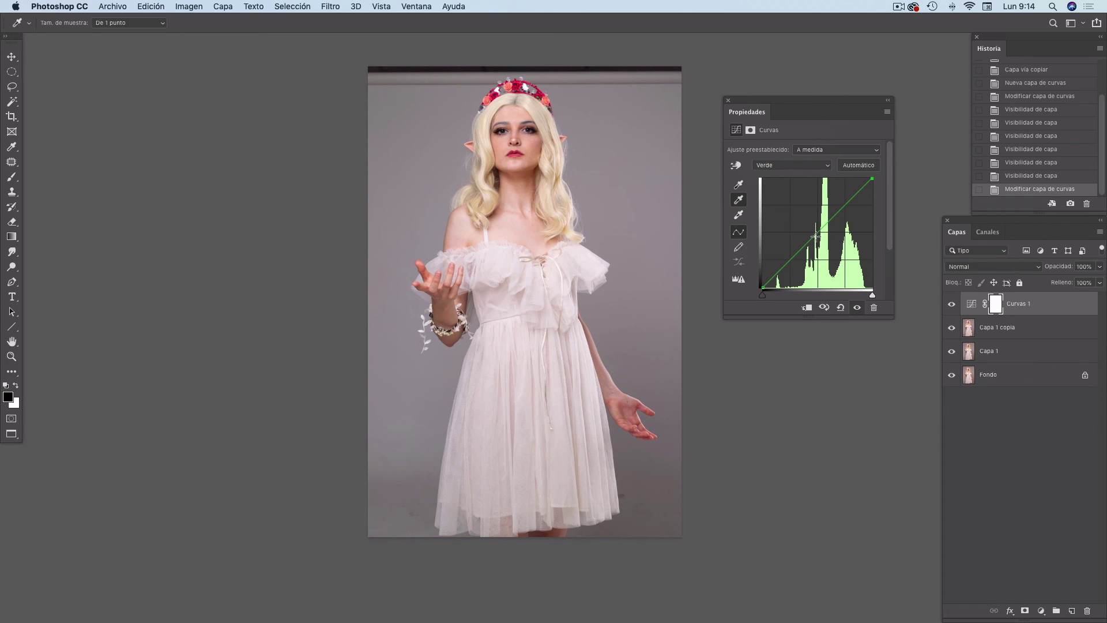
mouse_move(817, 233)
left_mouse_down()
mouse_move(817, 223)
mouse_move(818, 232)
left_mouse_up()
left_click_drag(816, 231, 818, 229)
left_click_drag(818, 229, 820, 231)
left_click(728, 100)
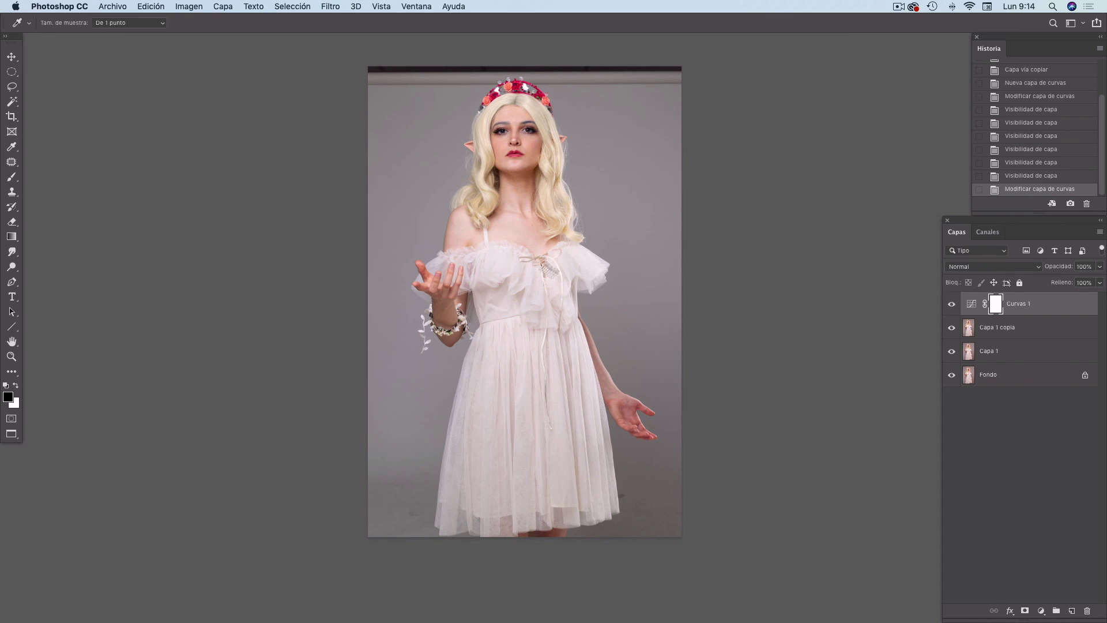
Step: Reopen the Curvas 1 properties and toggle the layer's visibility to compare the full color correction with the original
double_click(972, 305)
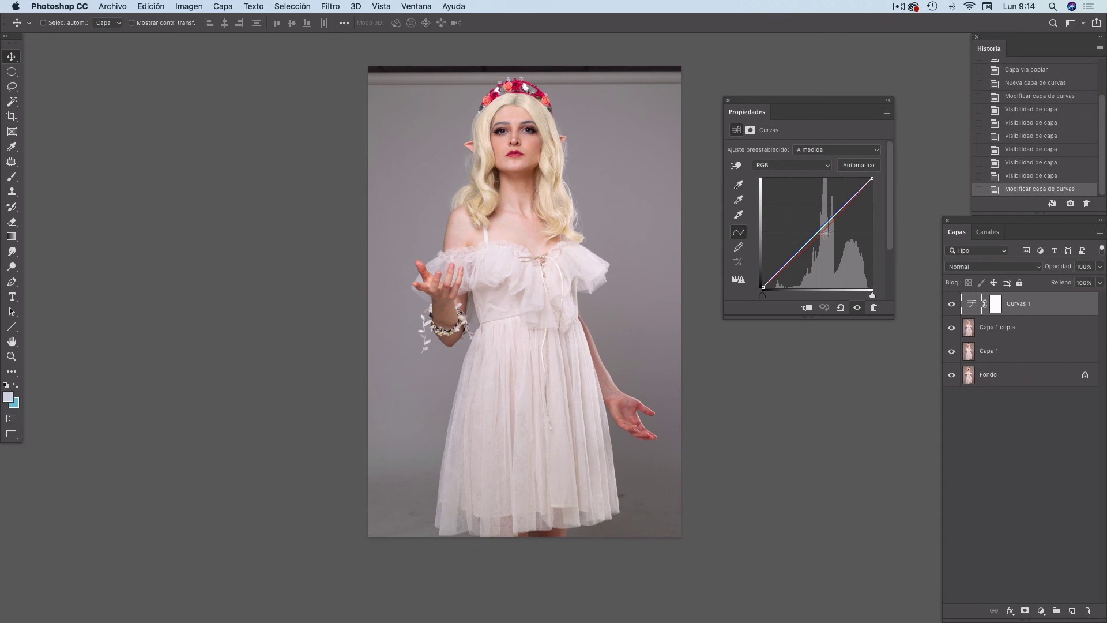
left_click(951, 306)
left_click(951, 307)
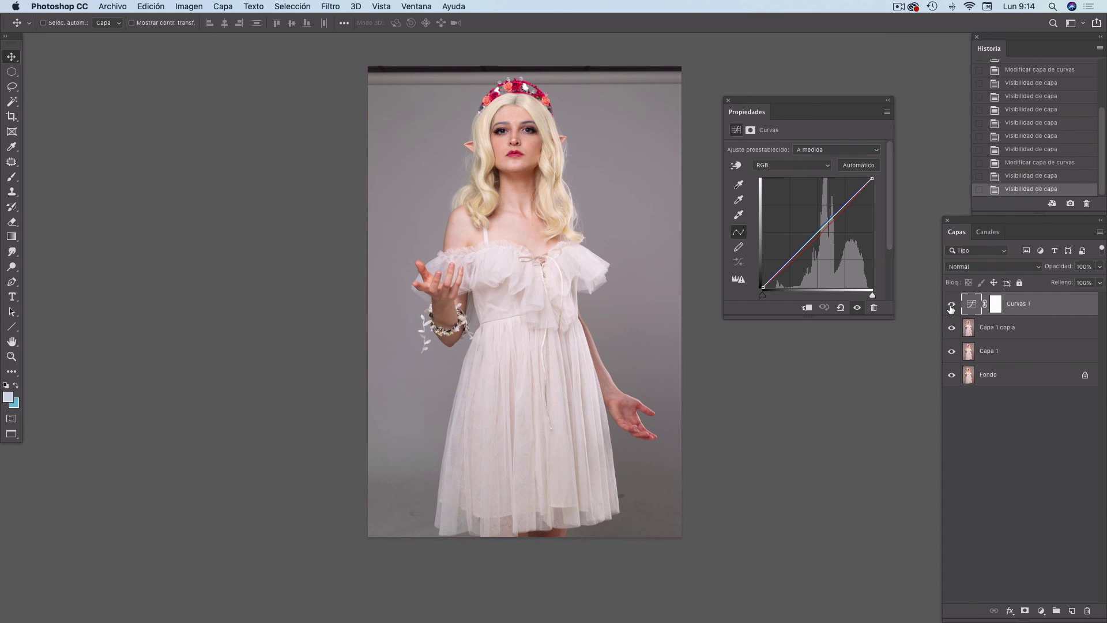
left_click(950, 308)
left_click(950, 310)
left_click(950, 311)
left_click(950, 310)
left_click(951, 309)
left_click(950, 308)
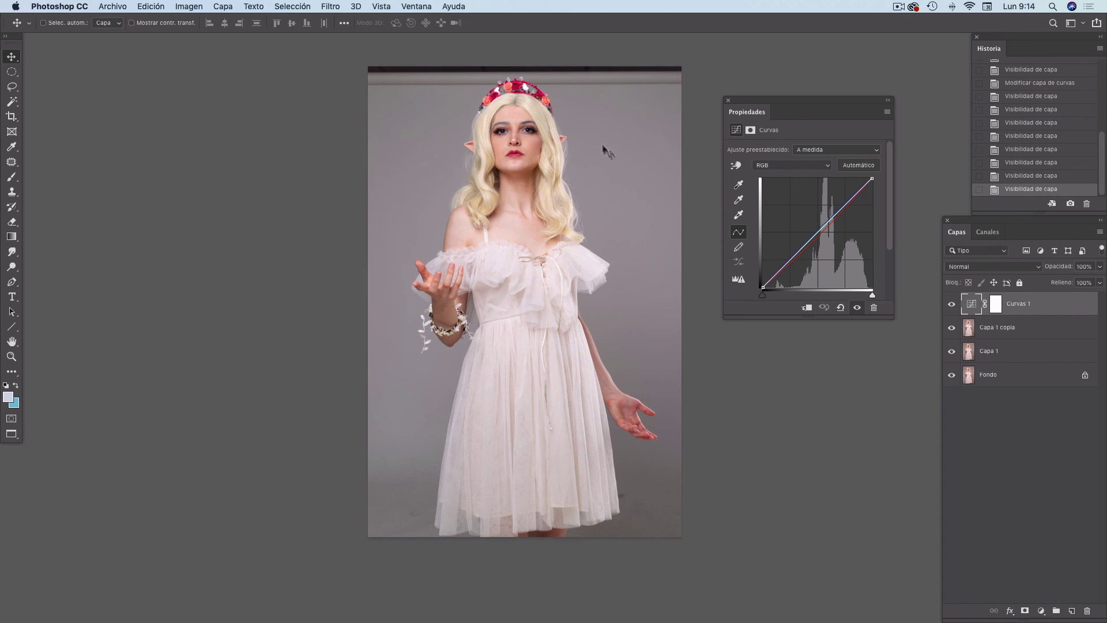